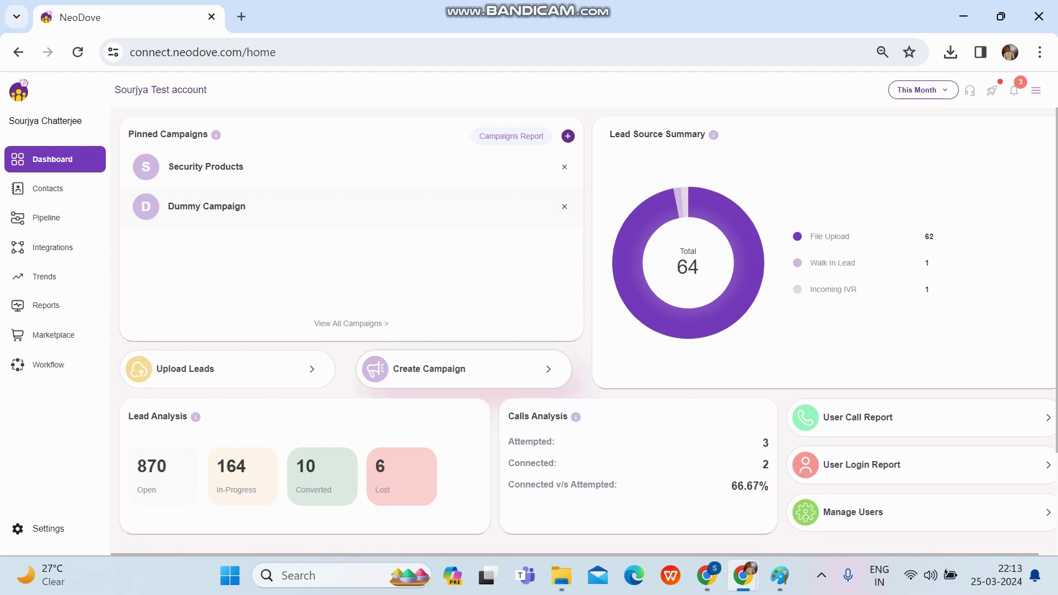
Open the Create Campaign form from the dashboard's Create Campaign card.
{"action": "left_click", "coordinate": [463, 369]}
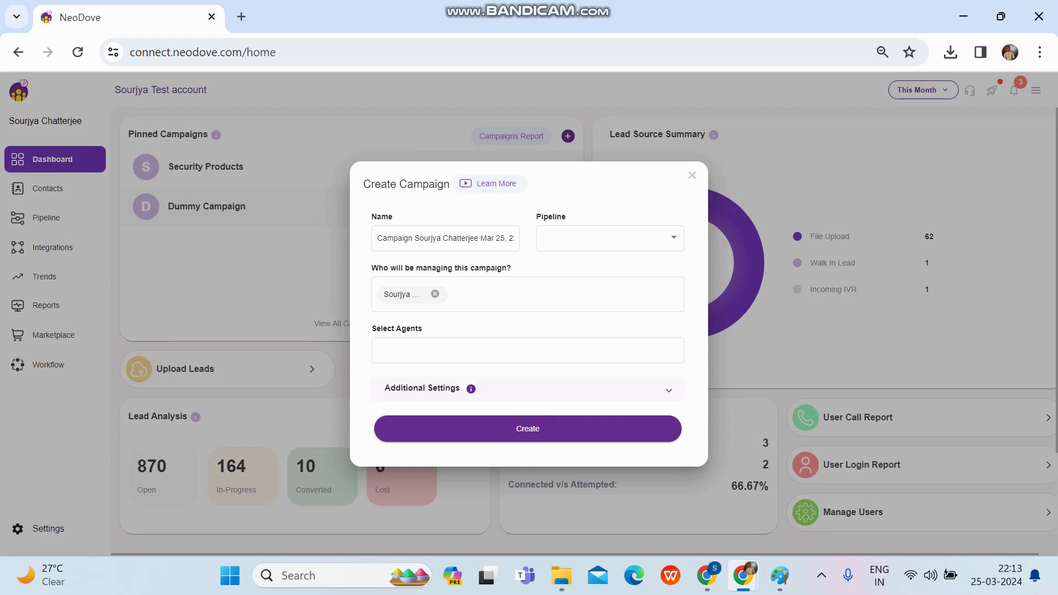
Expand Additional Settings, then cancel and confirm discarding the new campaign.
{"action": "left_click", "coordinate": [472, 389]}
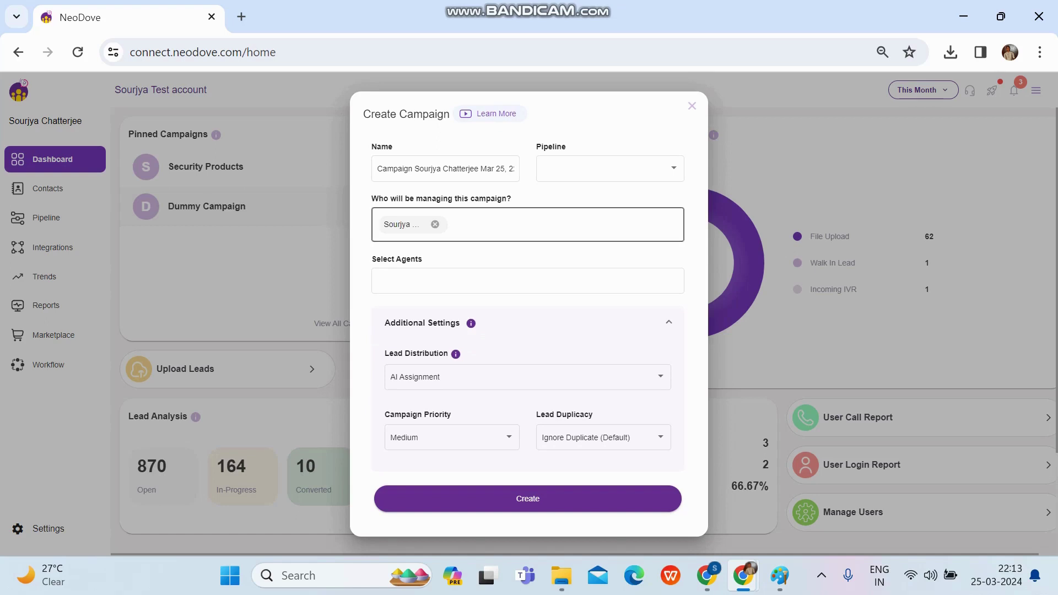
{"action": "key", "text": "Escape"}
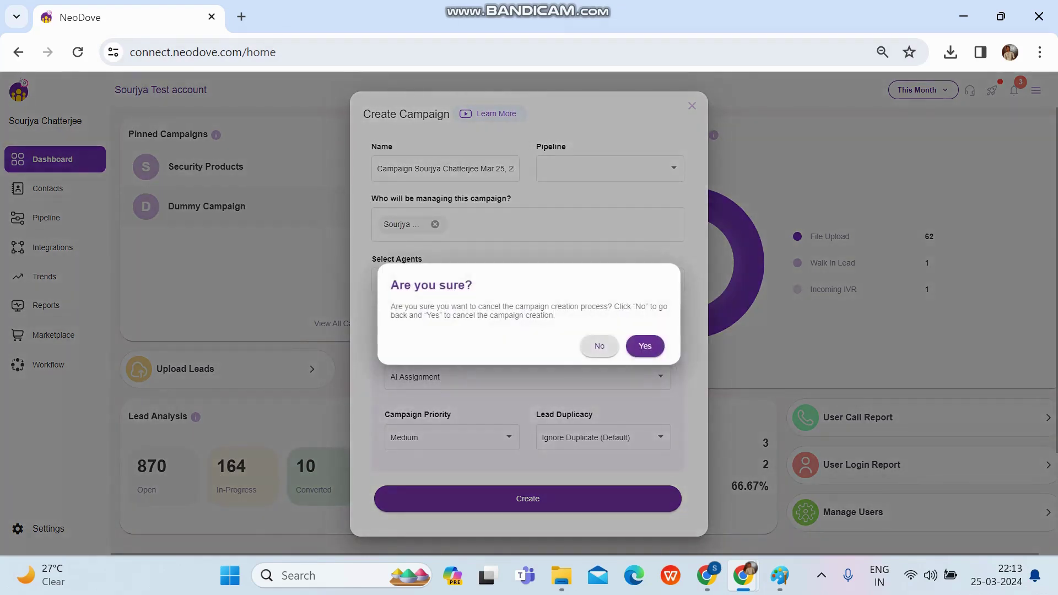
{"action": "key", "text": "Return"}
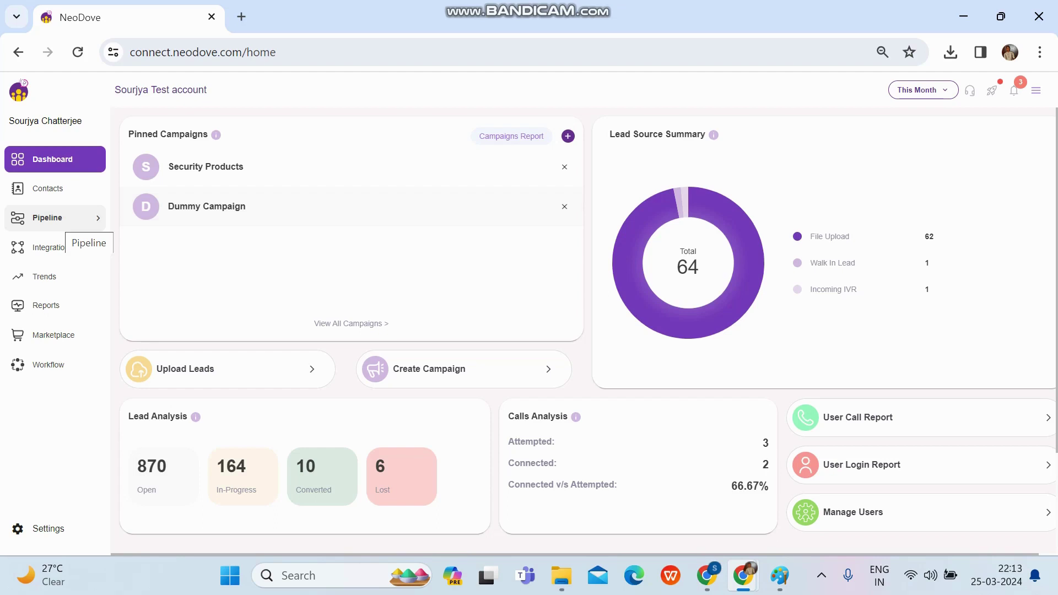
Go to the Sales pipeline and open its April Leads campaign.
{"action": "left_click", "coordinate": [55, 218]}
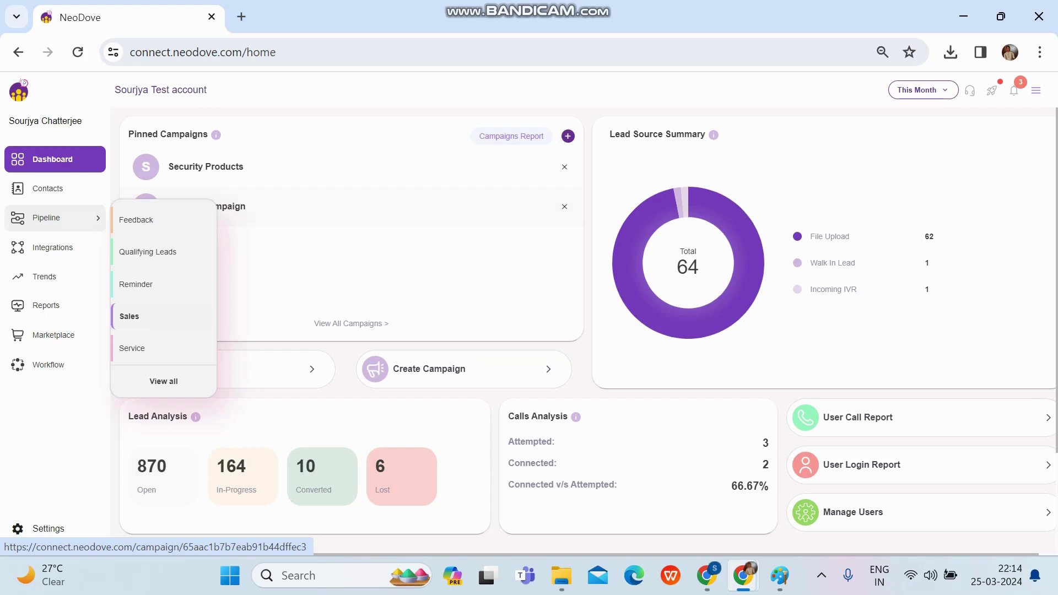
{"action": "left_click", "coordinate": [143, 316]}
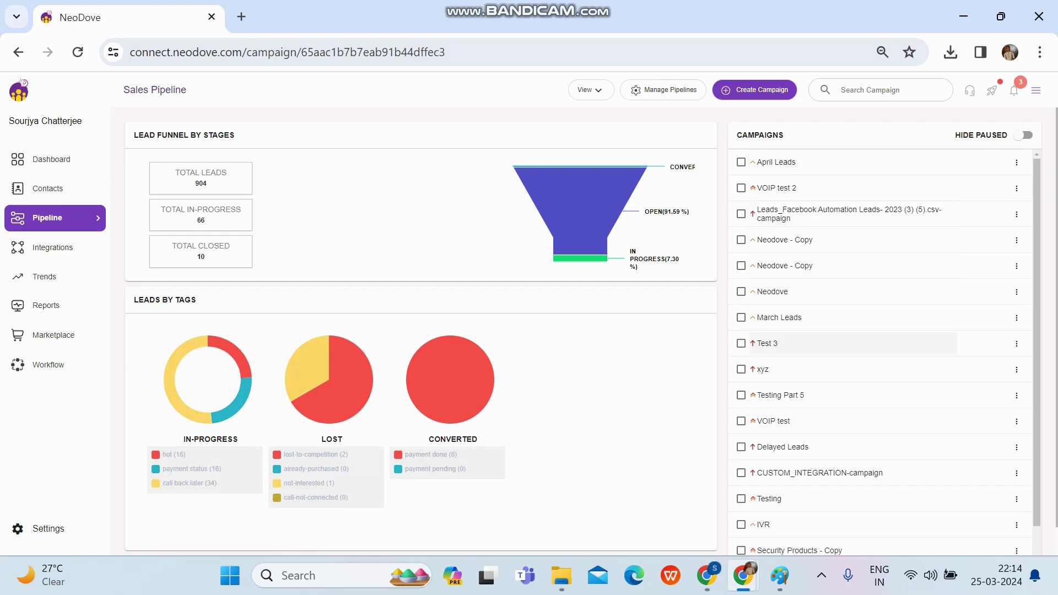
{"action": "scroll", "coordinate": [854, 301], "scroll_direction": "down", "scroll_amount": 1}
{"action": "scroll", "coordinate": [854, 395], "scroll_direction": "up", "scroll_amount": 1}
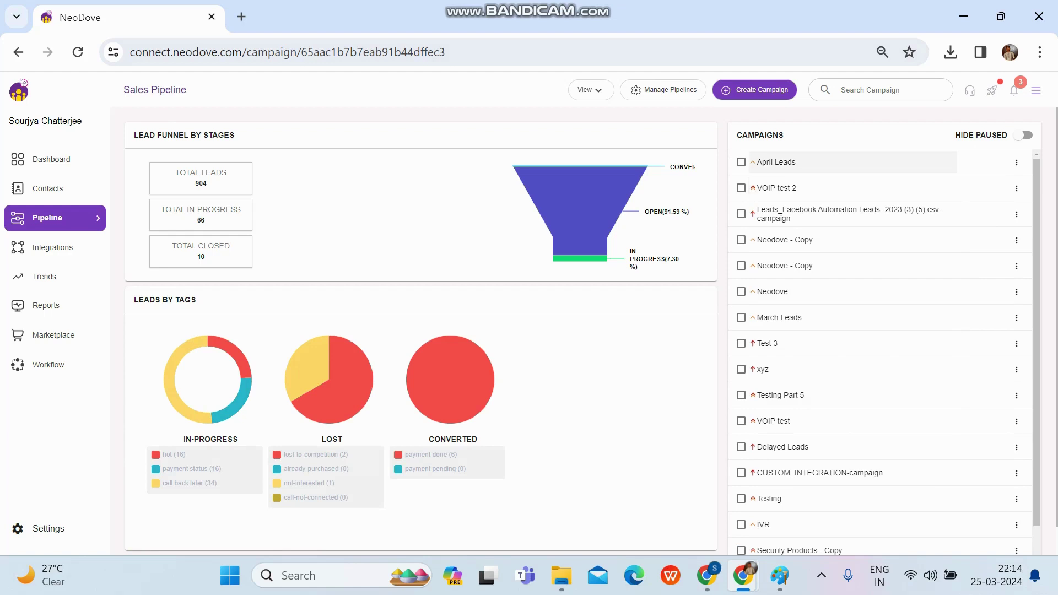
{"action": "left_click", "coordinate": [776, 162]}
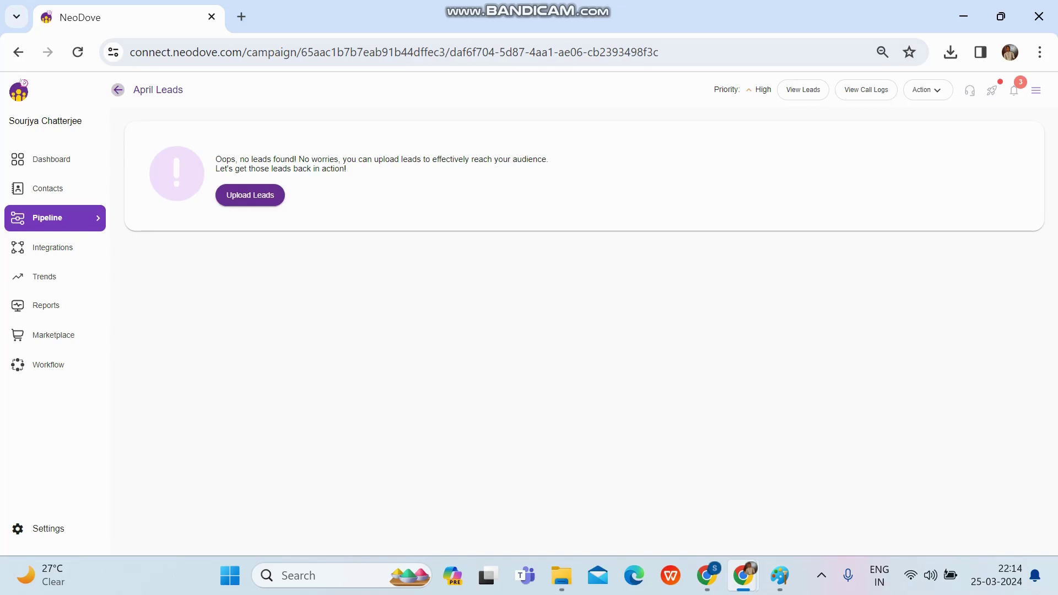
Check April Leads' actions, go back to the Sales Pipeline overview, and check its row options.
{"action": "left_click", "coordinate": [927, 90]}
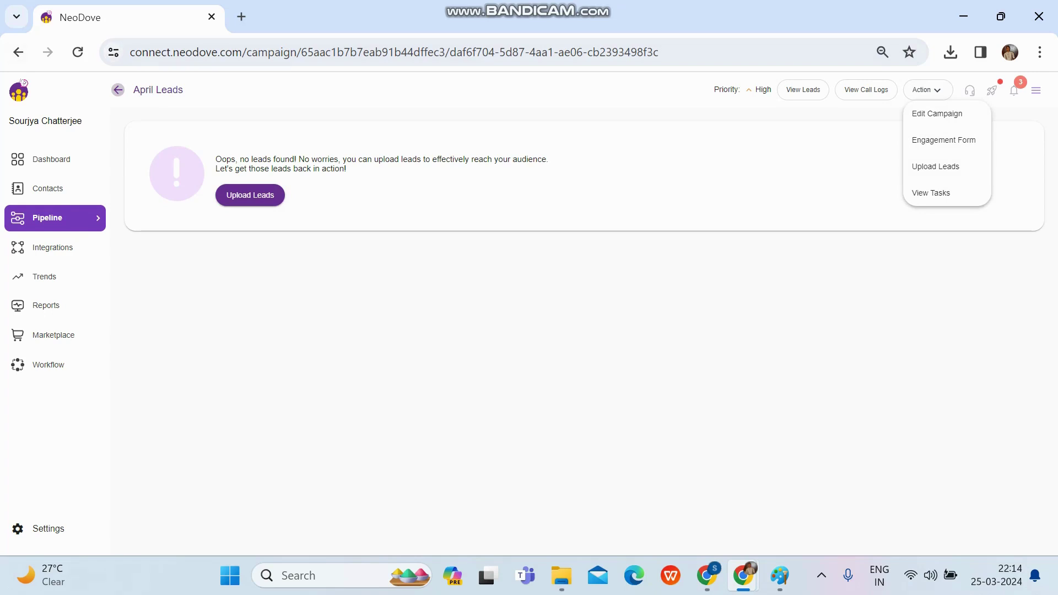
{"action": "left_click", "coordinate": [118, 91]}
{"action": "left_click", "coordinate": [118, 90]}
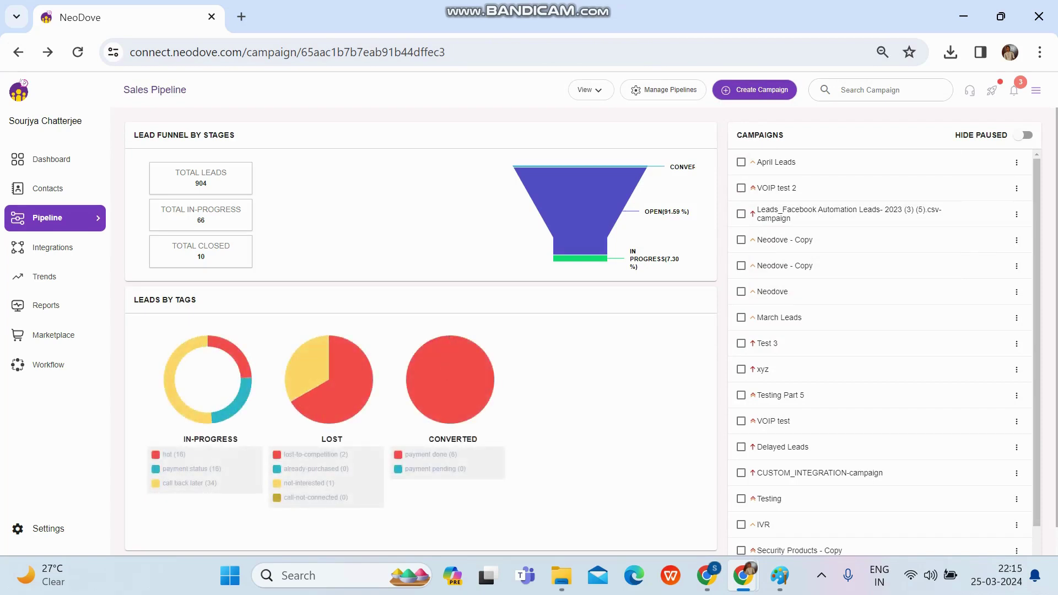
{"action": "left_click", "coordinate": [1017, 162]}
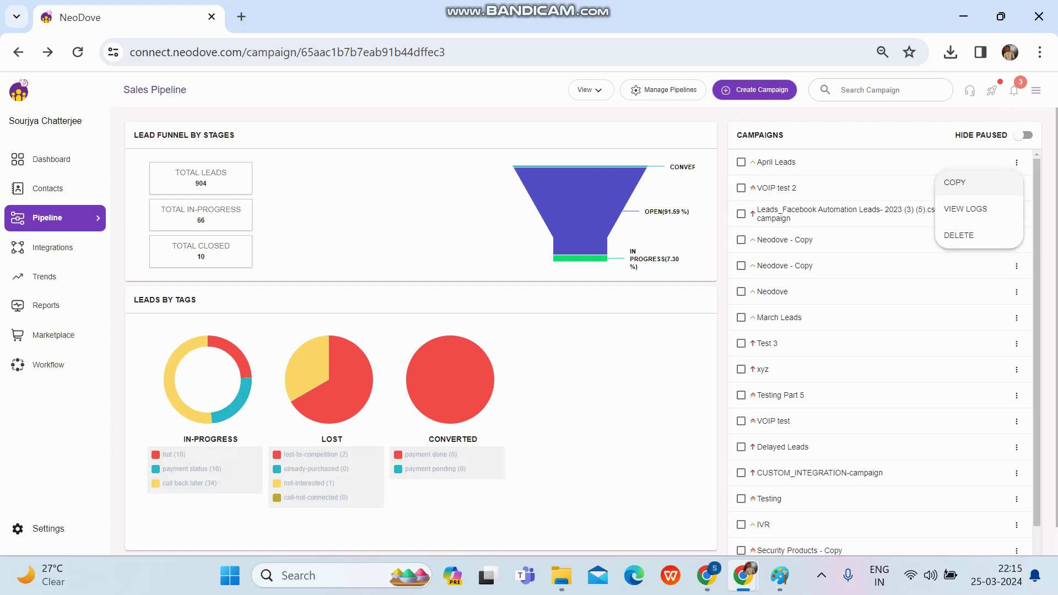
{"action": "left_click", "coordinate": [936, 215]}
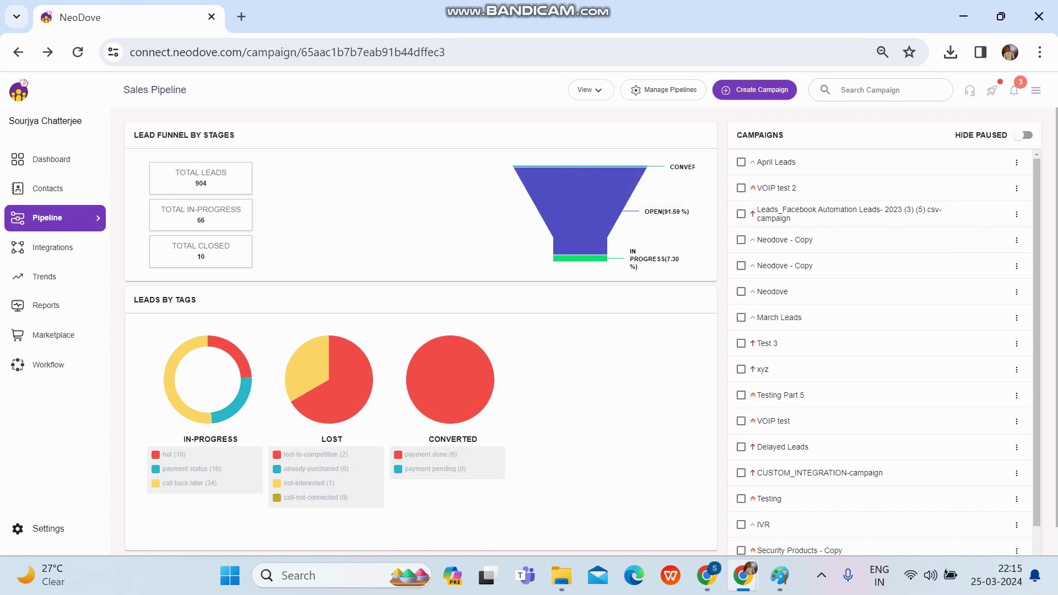
Start a new campaign, replacing the default name with 'Test 234', in the Sales pipeline.
{"action": "left_click", "coordinate": [755, 89]}
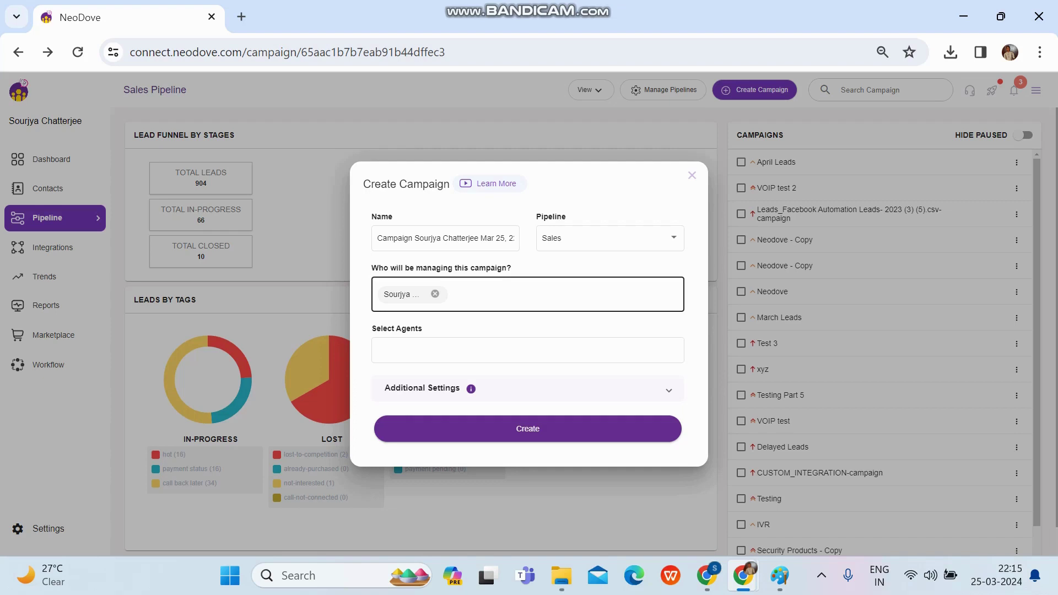
{"action": "double_click", "coordinate": [427, 238]}
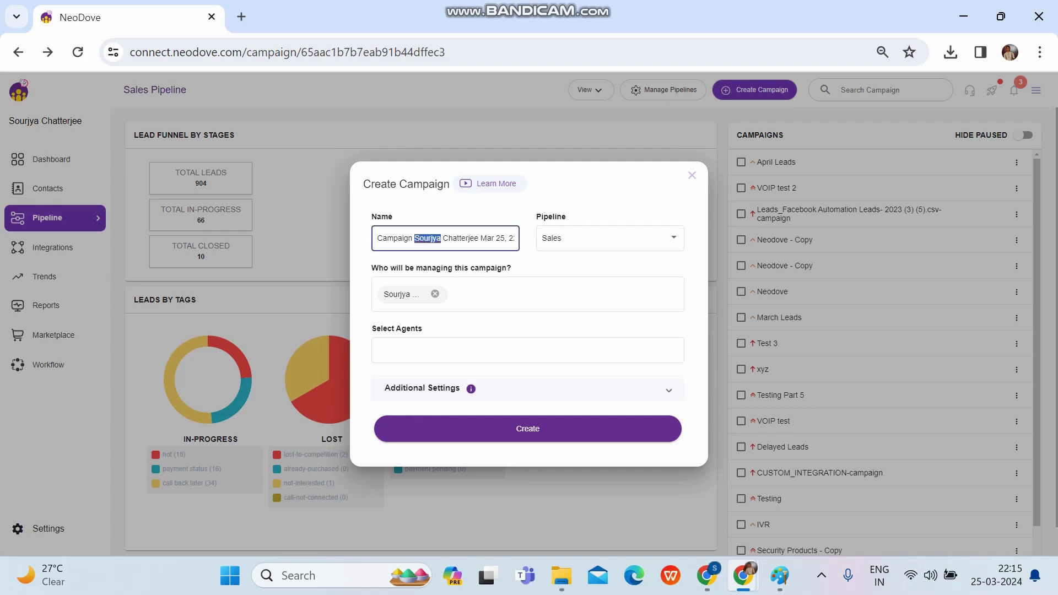
{"action": "key", "text": "ctrl+a"}
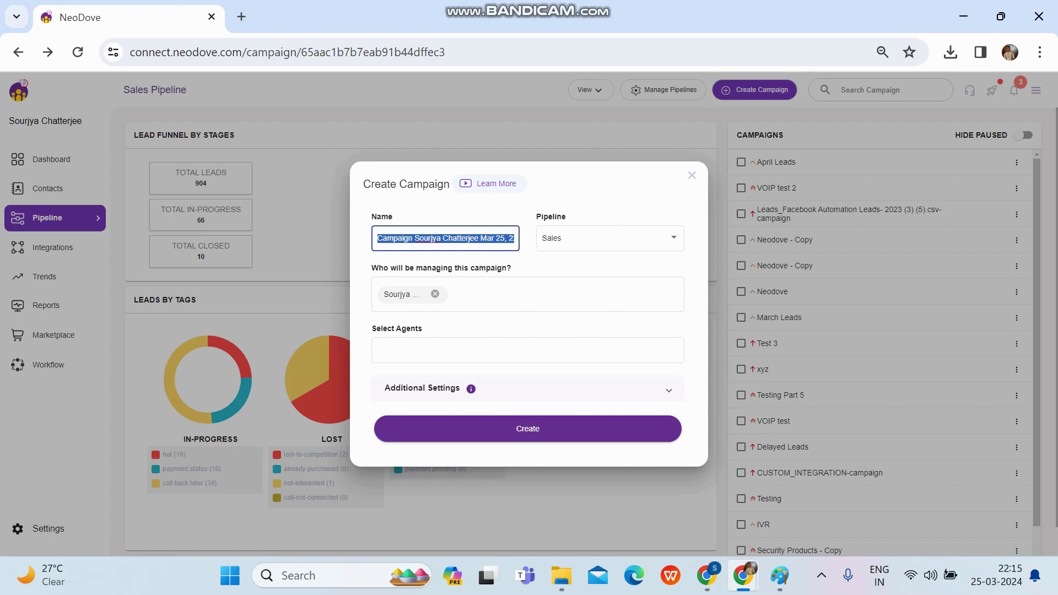
{"action": "type", "text": "T"}
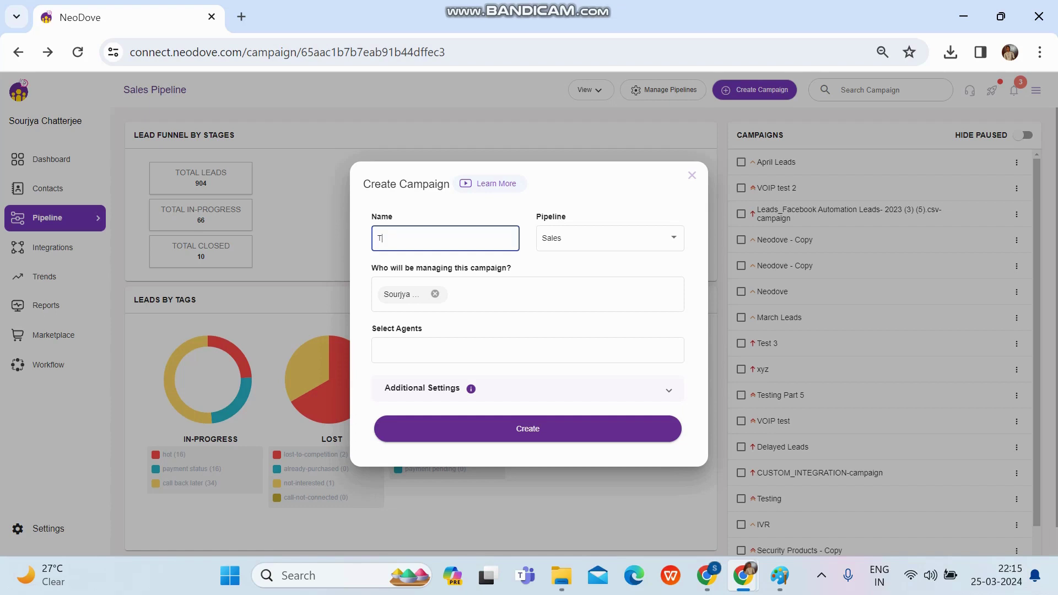
{"action": "type", "text": "Estest 234"}
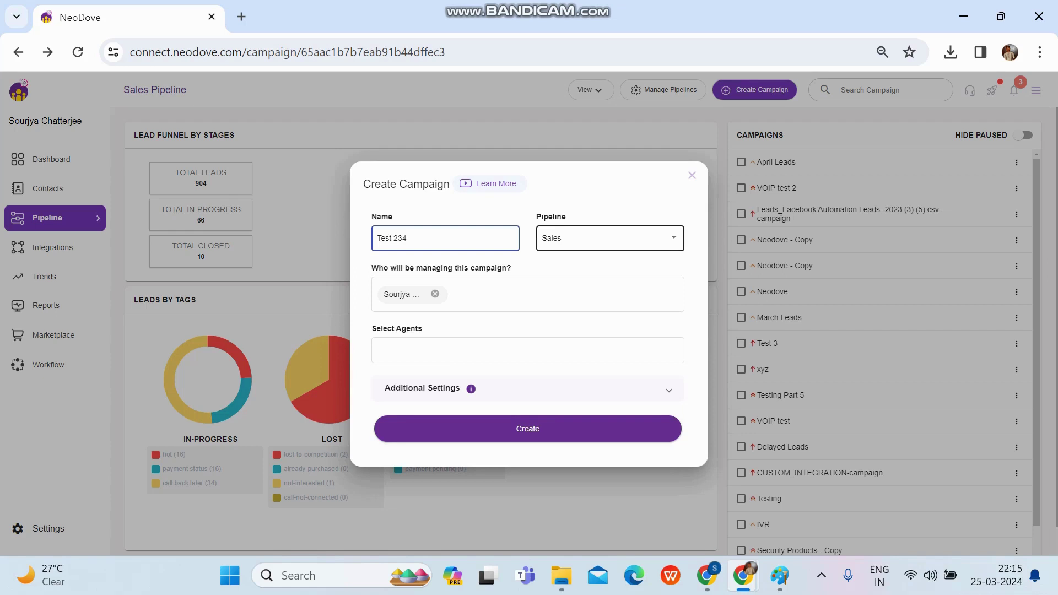
{"action": "left_click", "coordinate": [408, 294]}
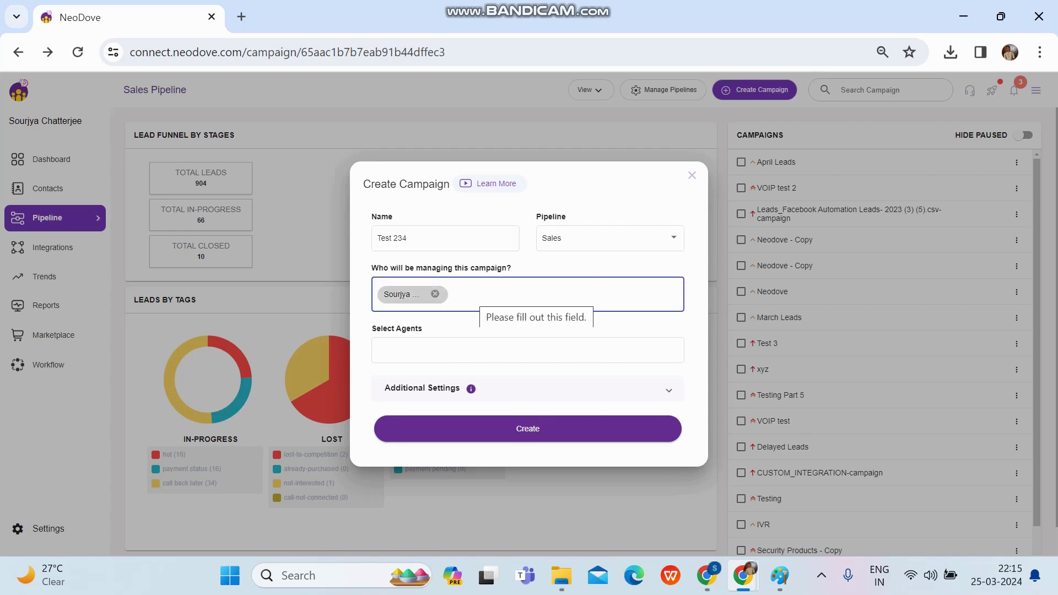
Pick three agents from the Select Agents list, then expand Additional Settings.
{"action": "left_click", "coordinate": [528, 351]}
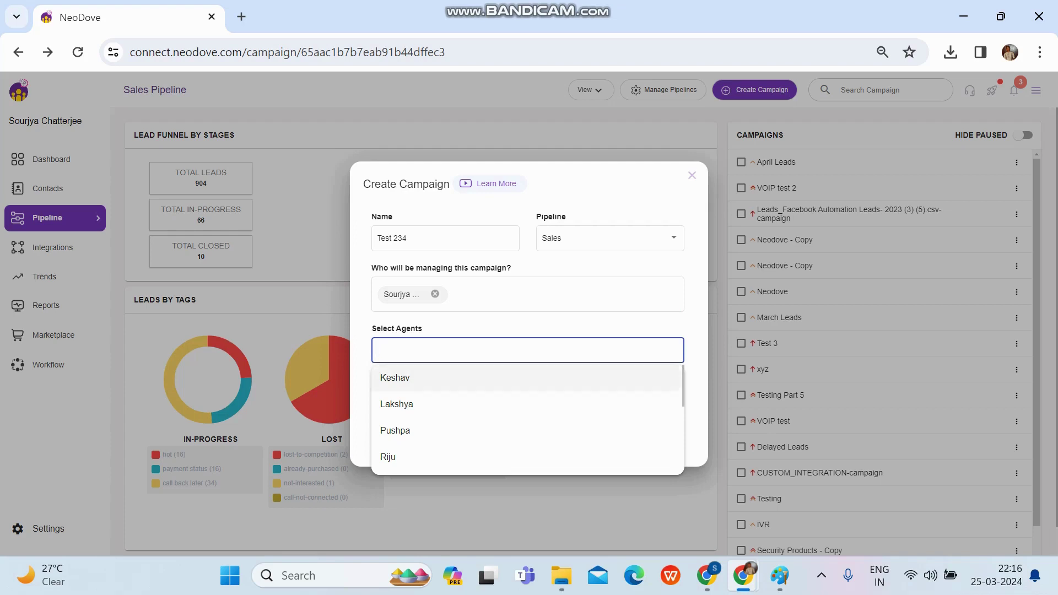
{"action": "key", "text": "Return"}
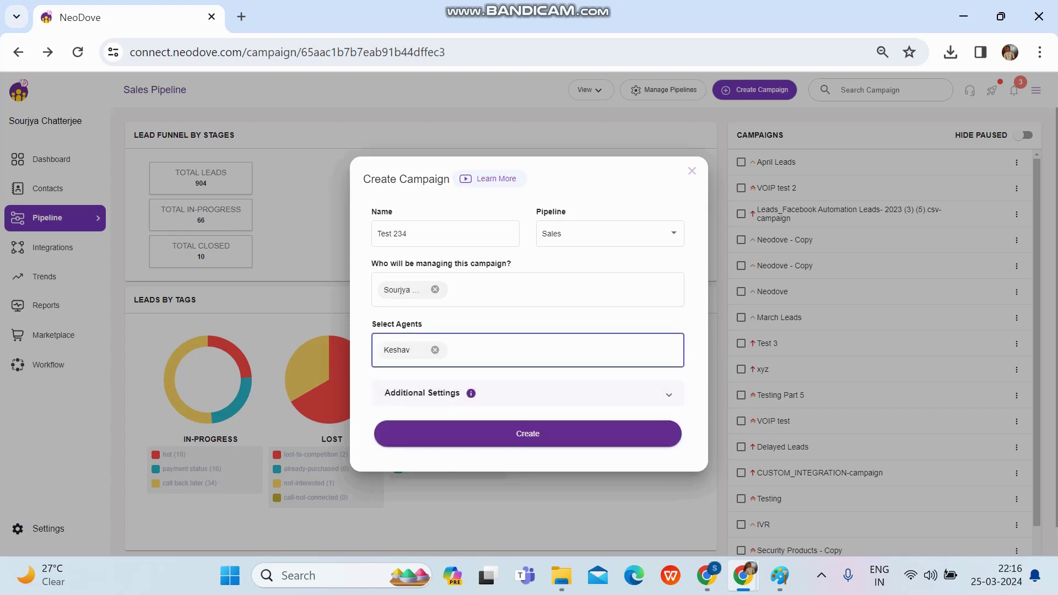
{"action": "key", "text": "Left"}
{"action": "key", "text": "Down"}
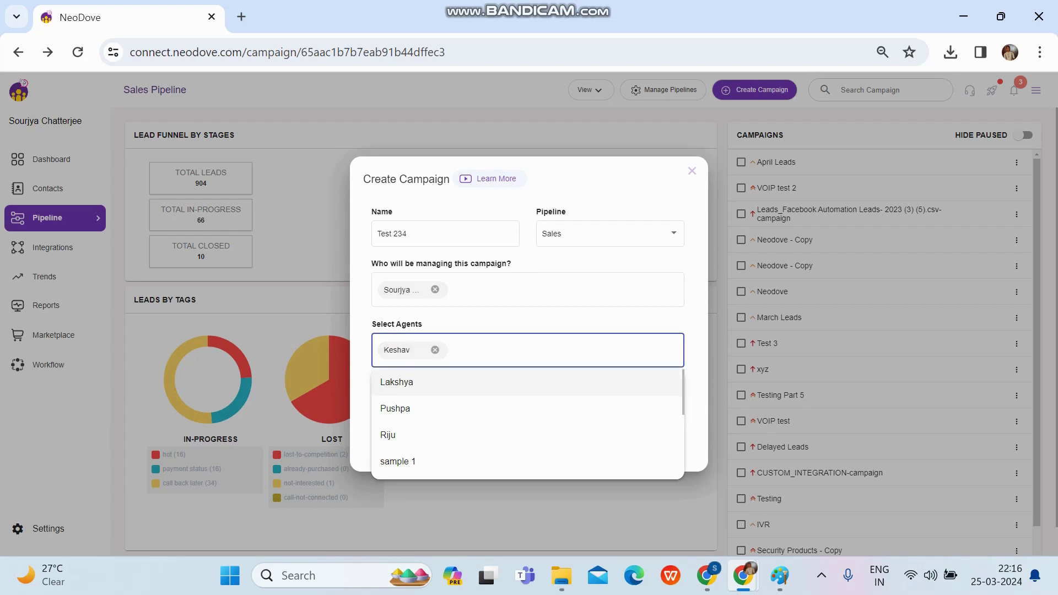
{"action": "key", "text": "Return"}
{"action": "key", "text": "Down"}
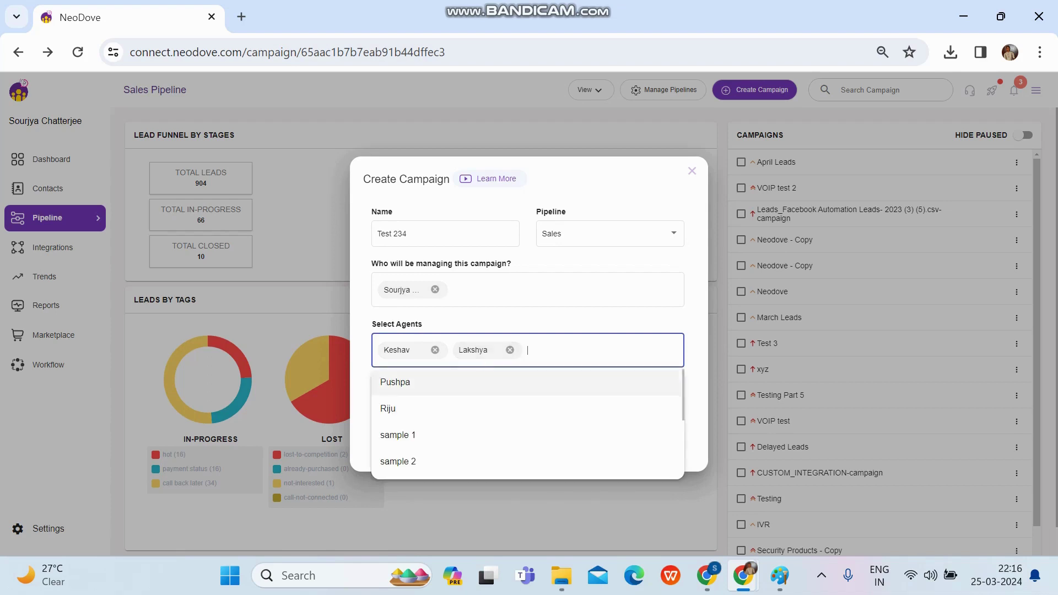
{"action": "key", "text": "Down"}
{"action": "key", "text": "Down"}
{"action": "key", "text": "Up"}
{"action": "key", "text": "Return"}
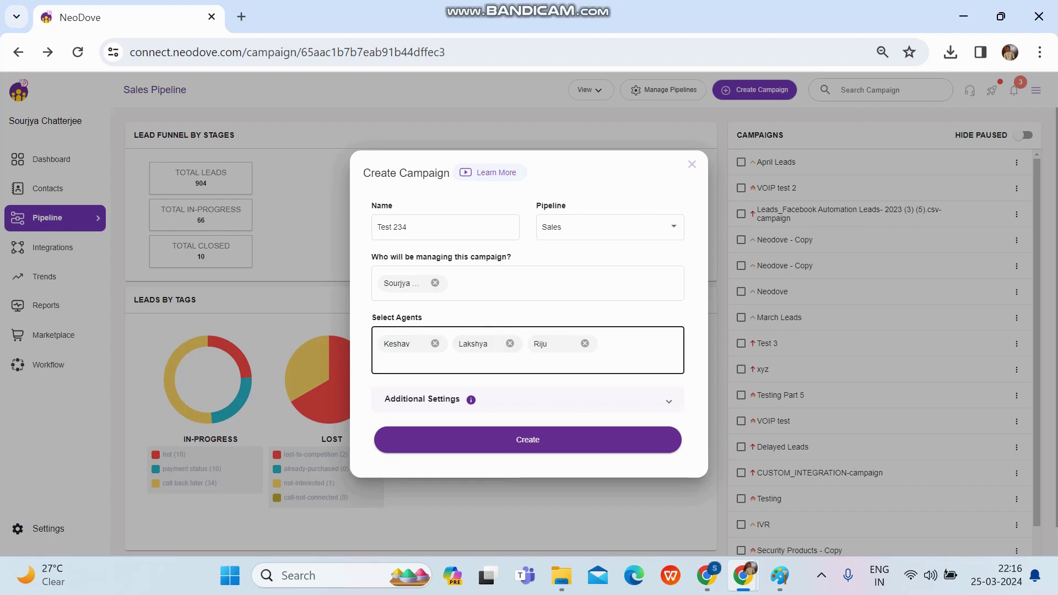
{"action": "key", "text": "Tab"}
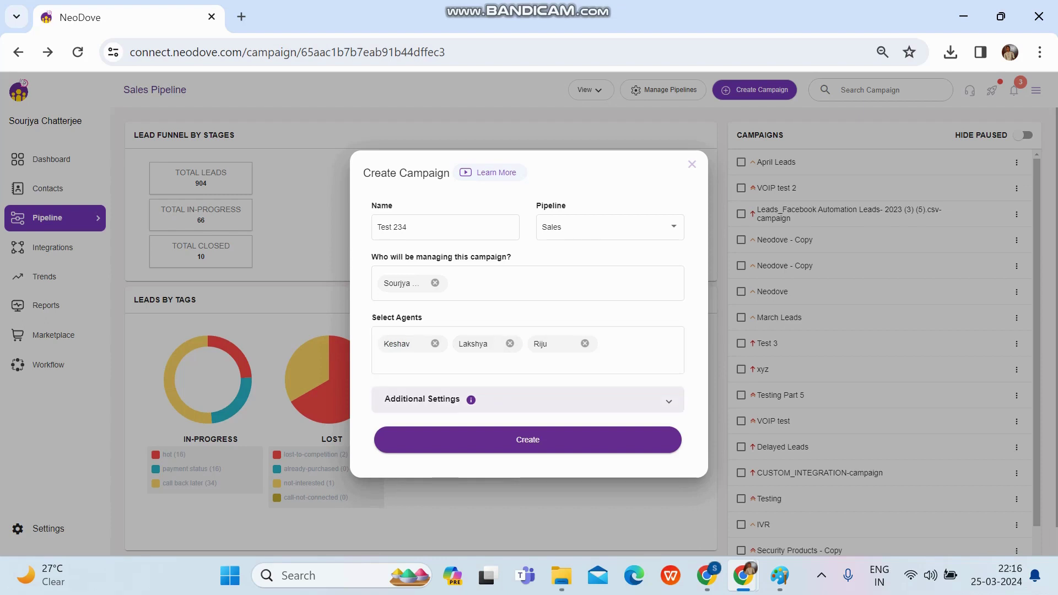
{"action": "key", "text": "Return"}
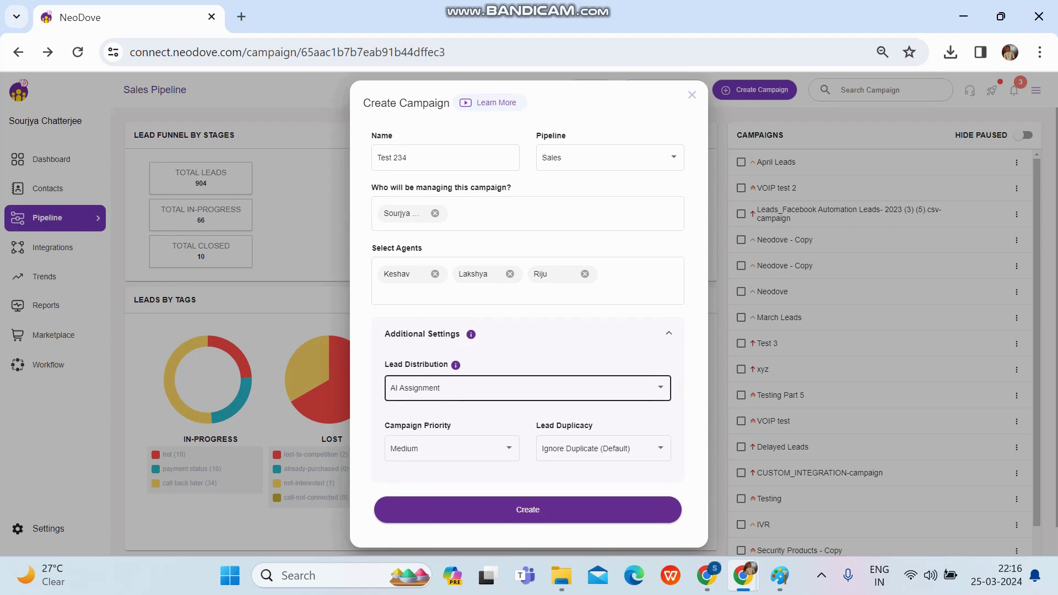
Keep AI Assignment for lead distribution and set campaign priority to Highest.
{"action": "key", "text": "Return"}
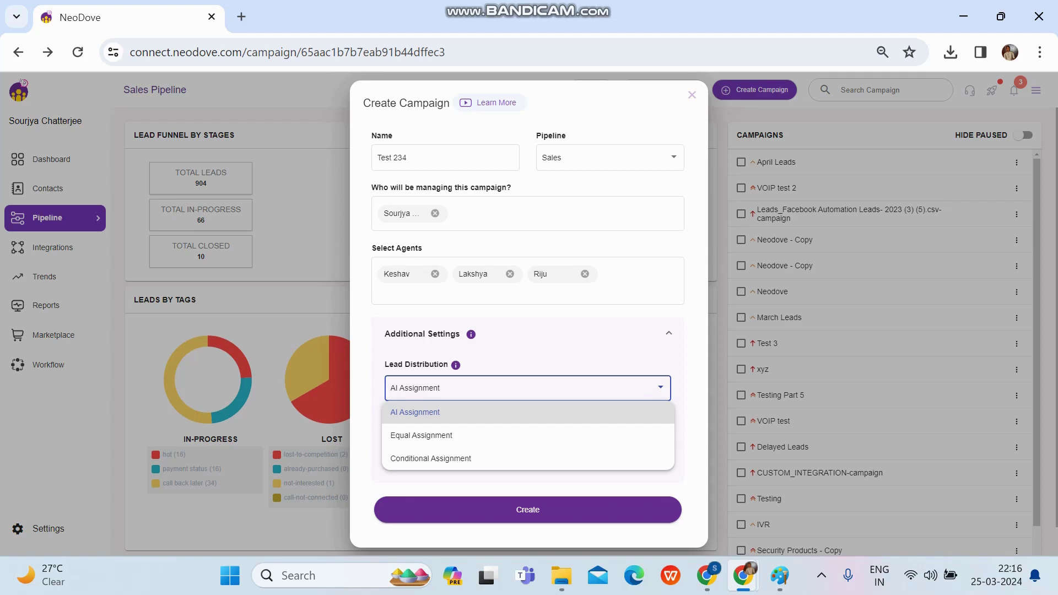
{"action": "key", "text": "Return"}
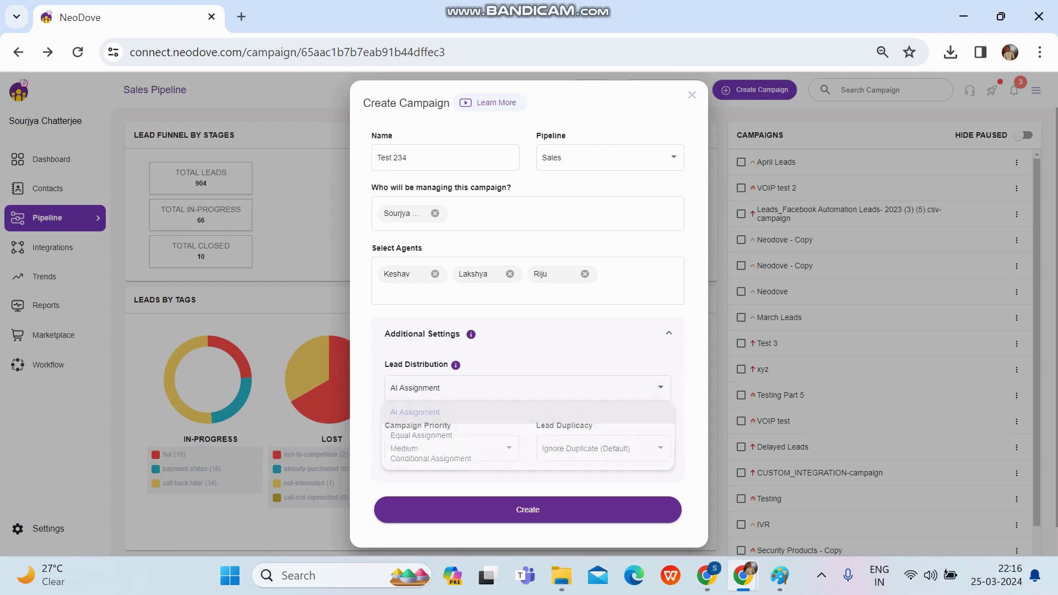
{"action": "key", "text": "Tab"}
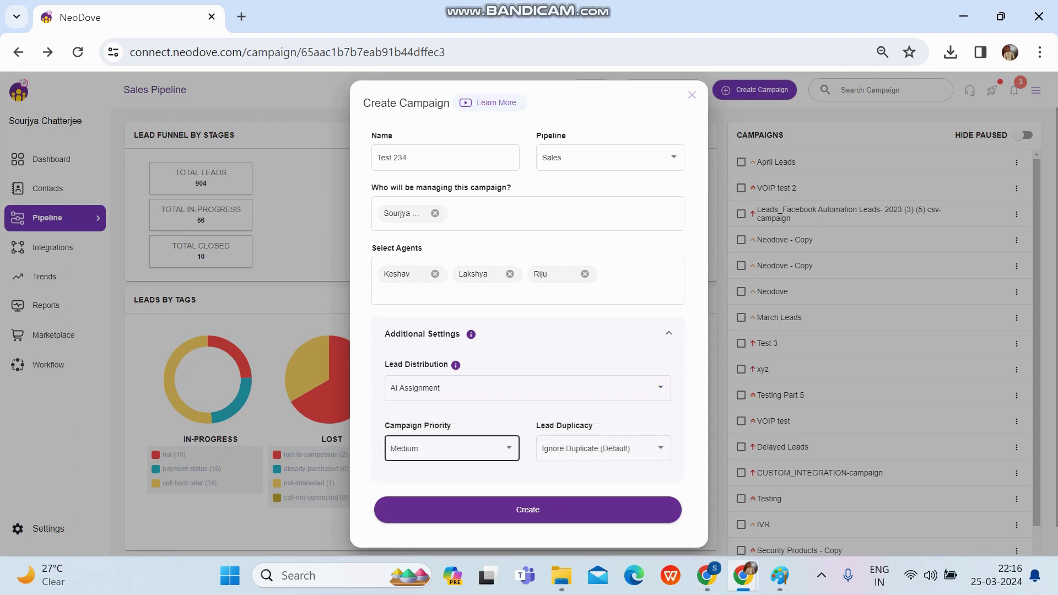
{"action": "key", "text": "Return"}
{"action": "key", "text": "Up"}
{"action": "key", "text": "Up"}
{"action": "key", "text": "Up"}
{"action": "key", "text": "Down"}
{"action": "key", "text": "Down"}
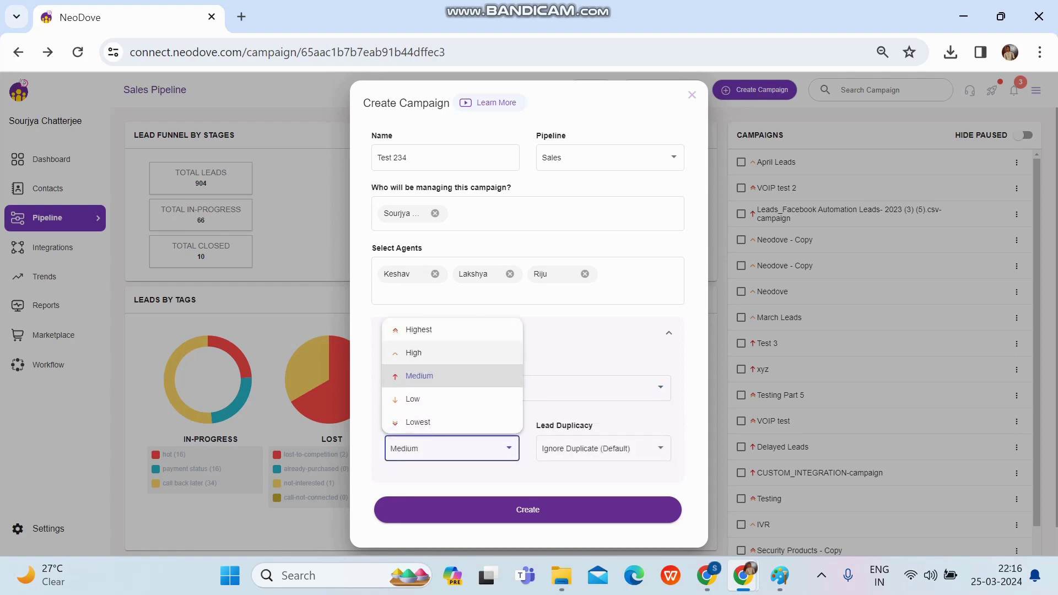
{"action": "key", "text": "Up"}
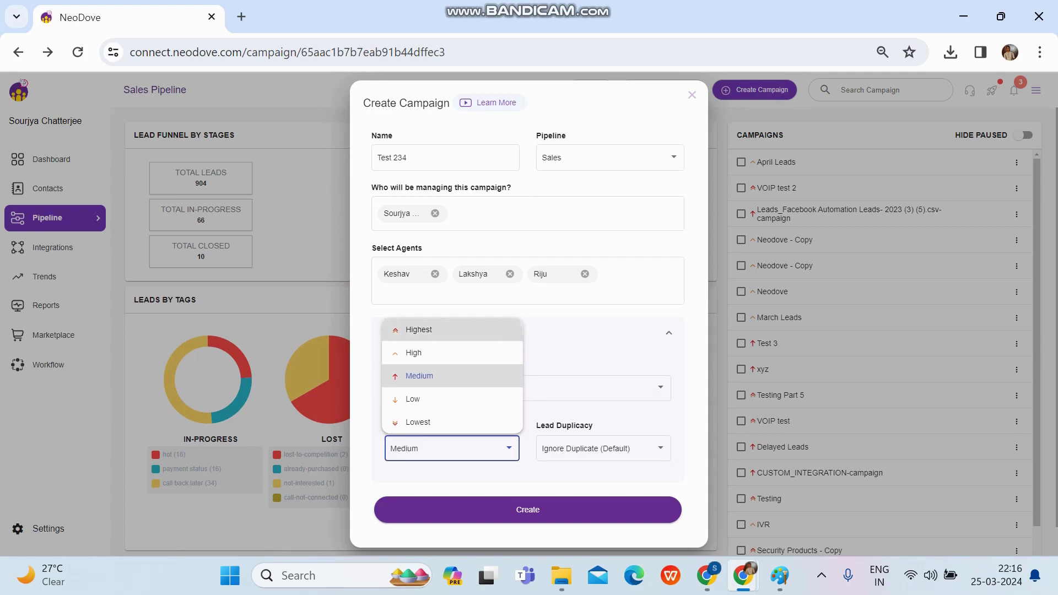
{"action": "key", "text": "Return"}
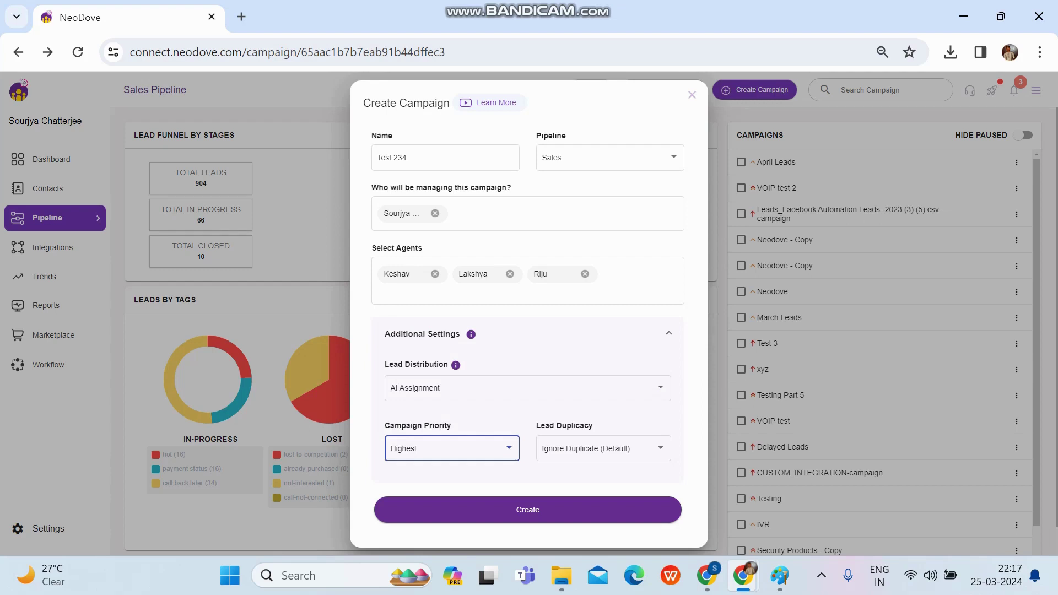
Change Lead Duplicacy from ignoring duplicates to Merge Duplicate.
{"action": "left_click", "coordinate": [604, 448]}
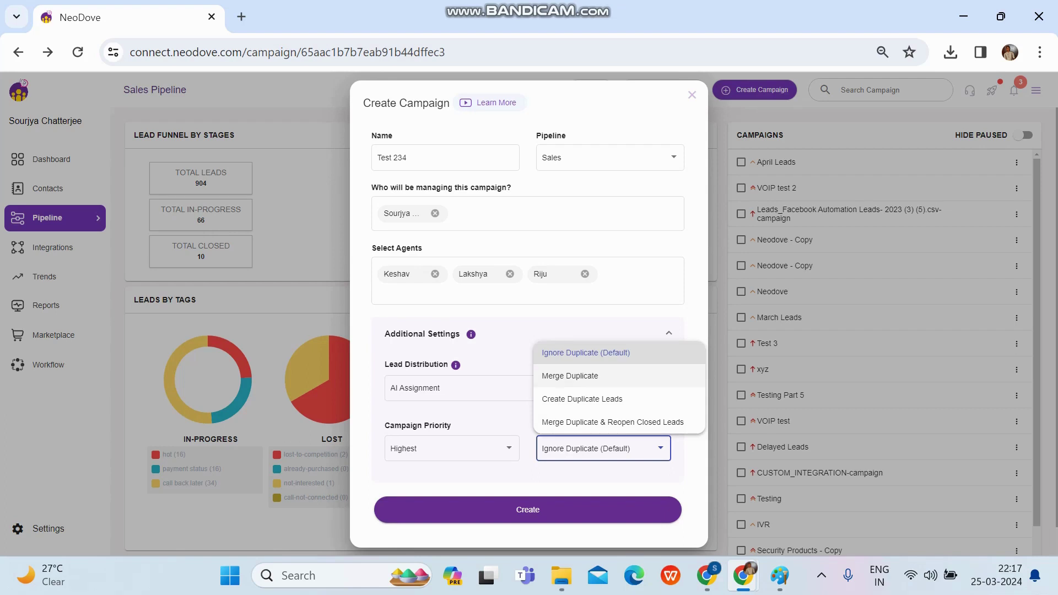
{"action": "left_click", "coordinate": [570, 376]}
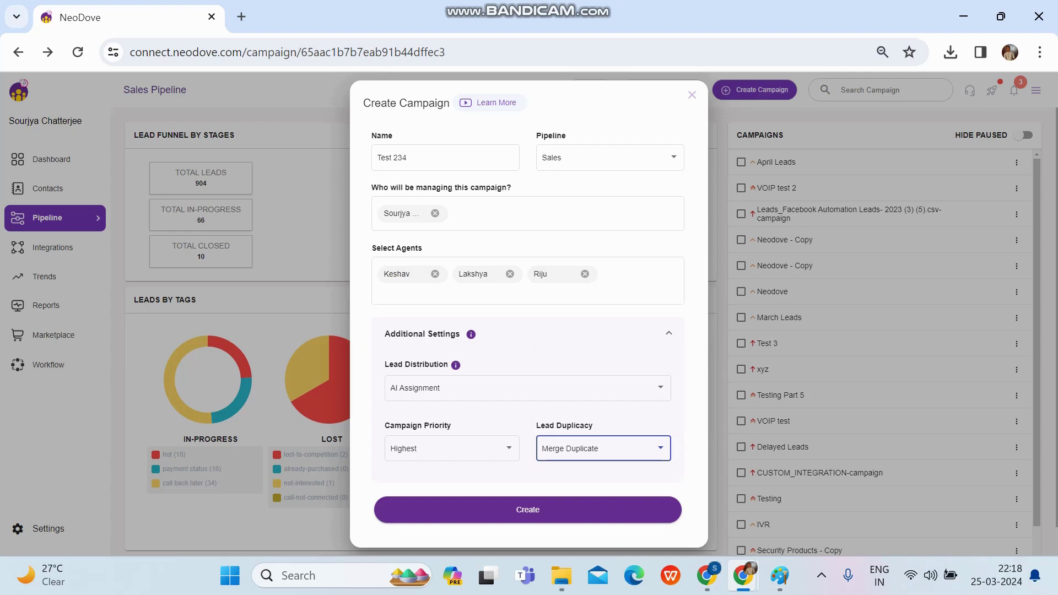
Create the 'Test 234' campaign to reach its Campaign Created page.
{"action": "left_click", "coordinate": [527, 509]}
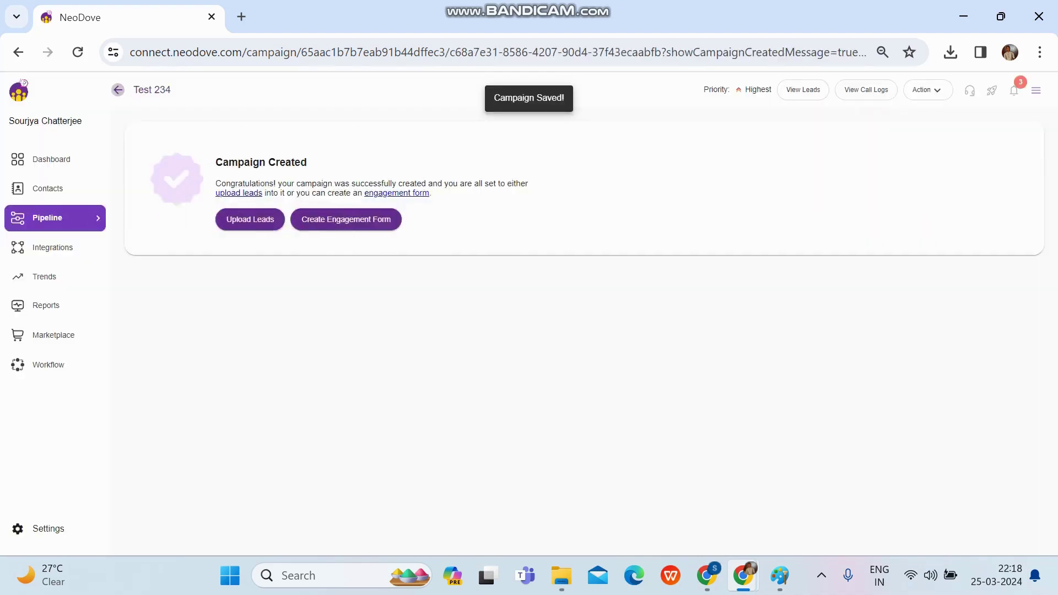